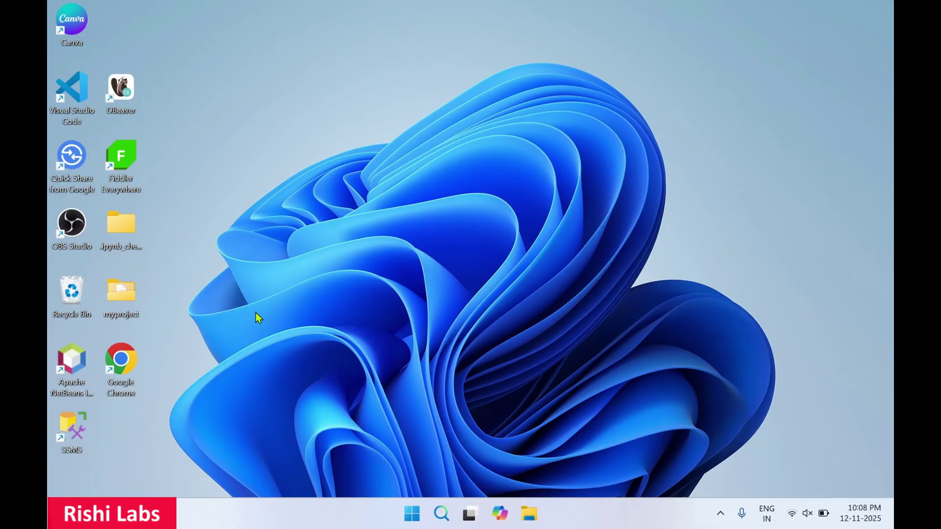
# Launch Google Chrome from its desktop icon.
pyautogui.doubleClick(122, 361)
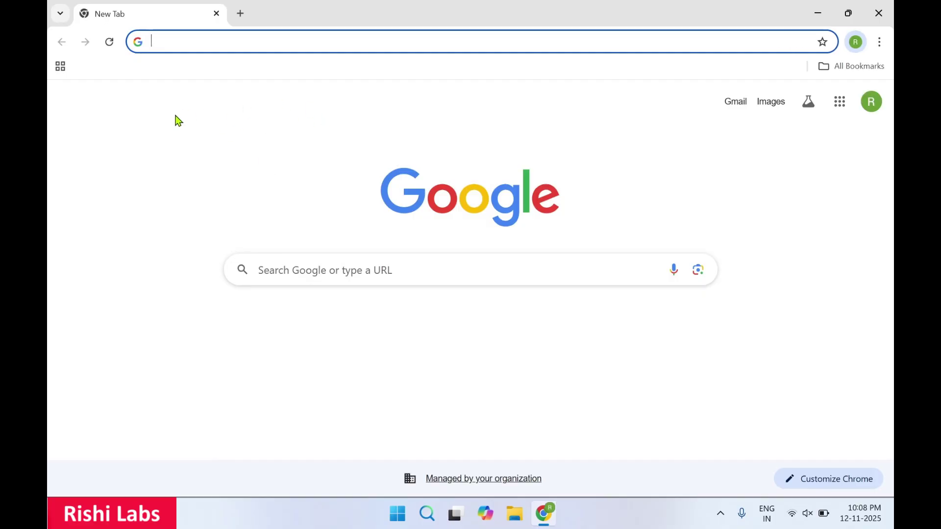
# Add the New Tab to a new split view and switch focus between both panes.
pyautogui.rightClick(179, 18)
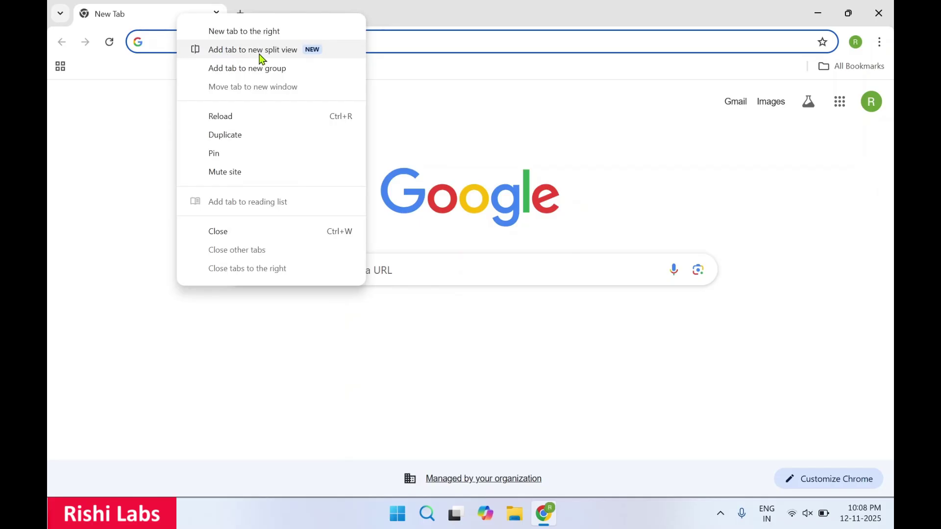
pyautogui.click(292, 54)
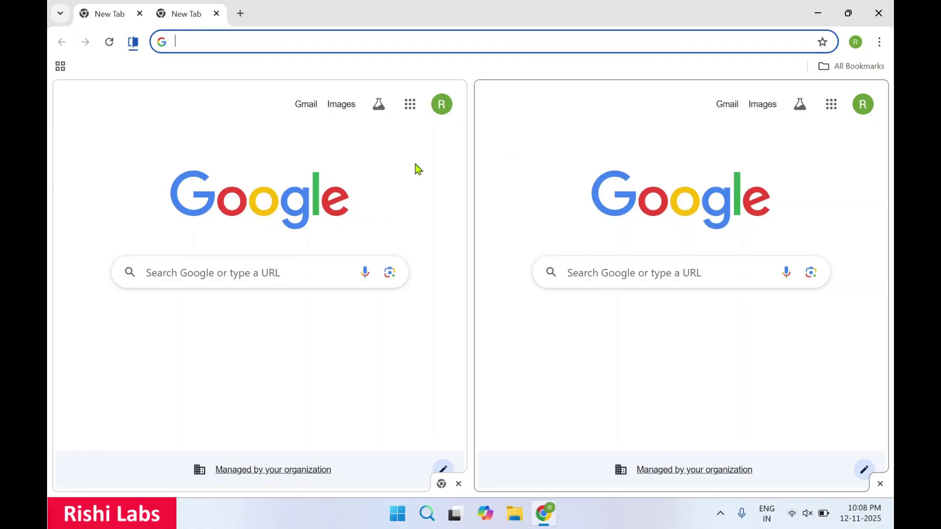
pyautogui.click(524, 163)
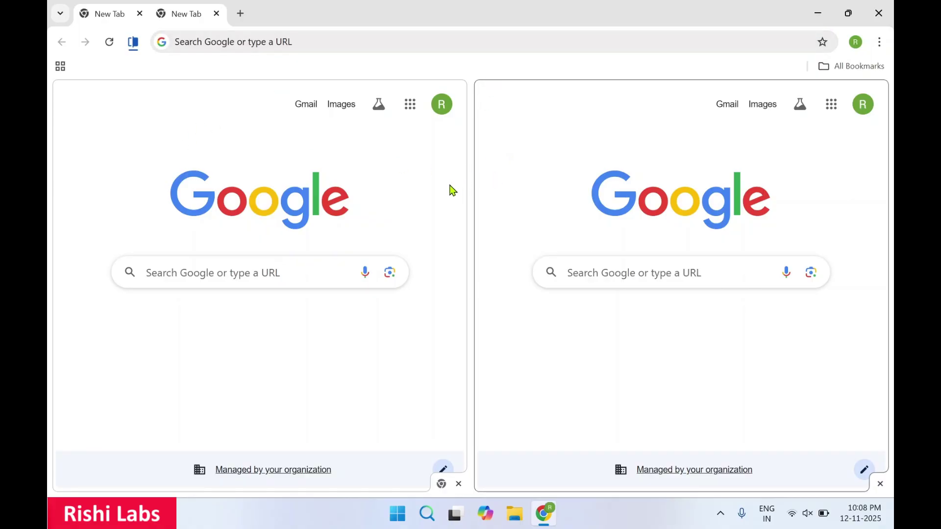
pyautogui.click(89, 391)
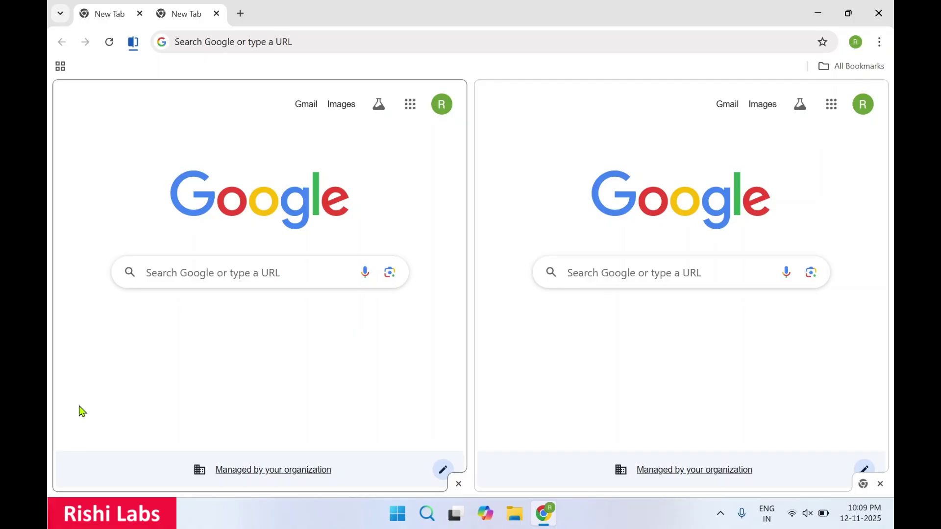
pyautogui.click(505, 379)
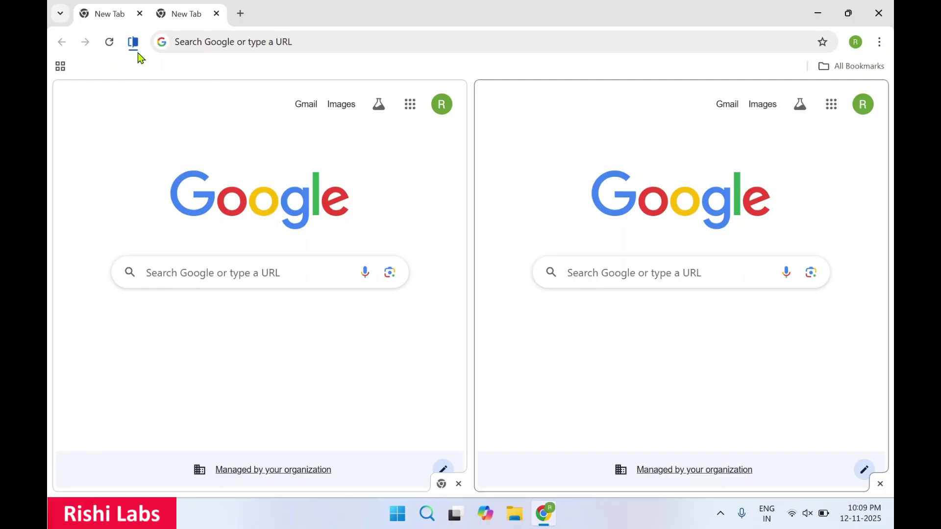
# Search 'youtube' from the left pane and open the YouTube site from the results.
pyautogui.click(86, 343)
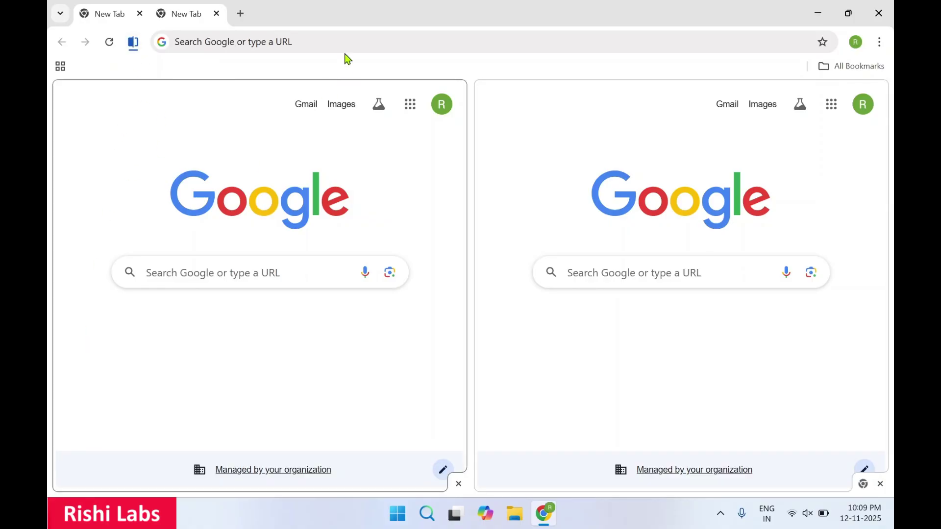
pyautogui.click(332, 42)
pyautogui.write('youtube')
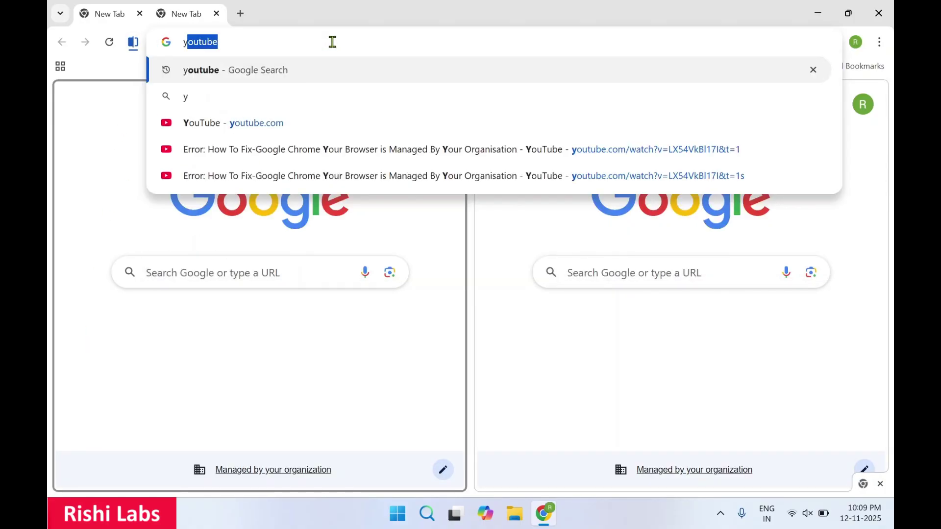
pyautogui.press('Return')
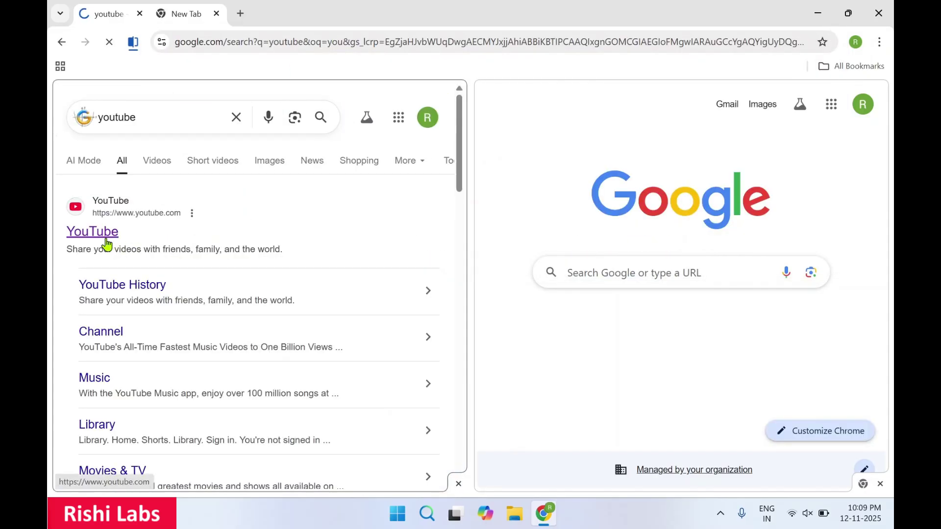
pyautogui.click(92, 232)
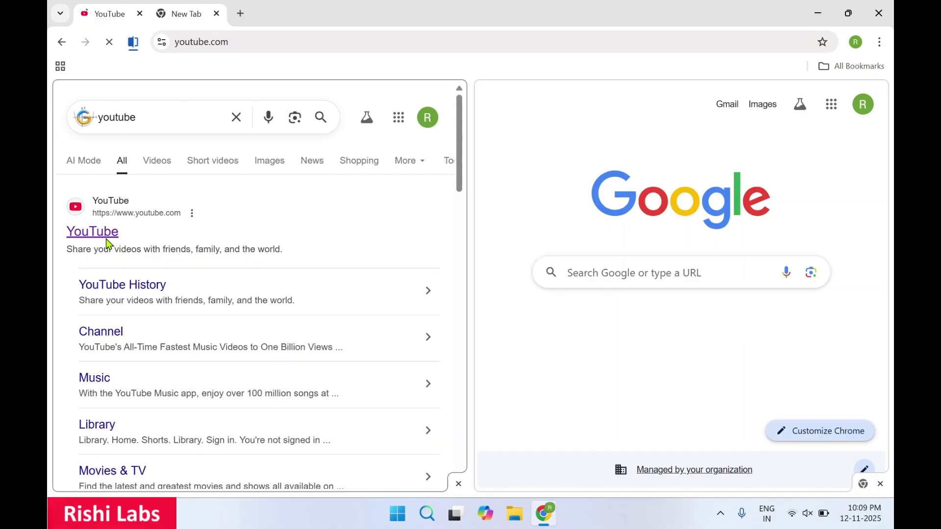
pyautogui.scroll(-1, 190, 375)
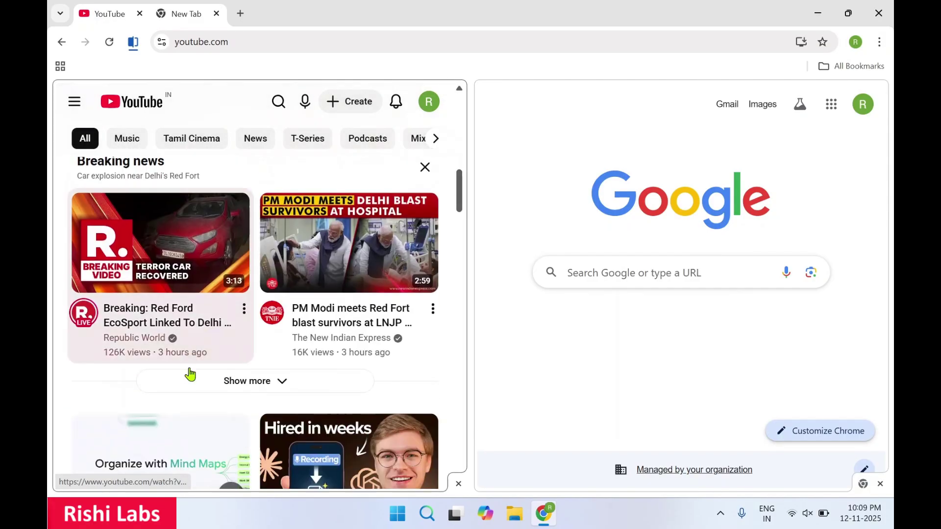
pyautogui.scroll(2, 190, 375)
pyautogui.scroll(2, 190, 375)
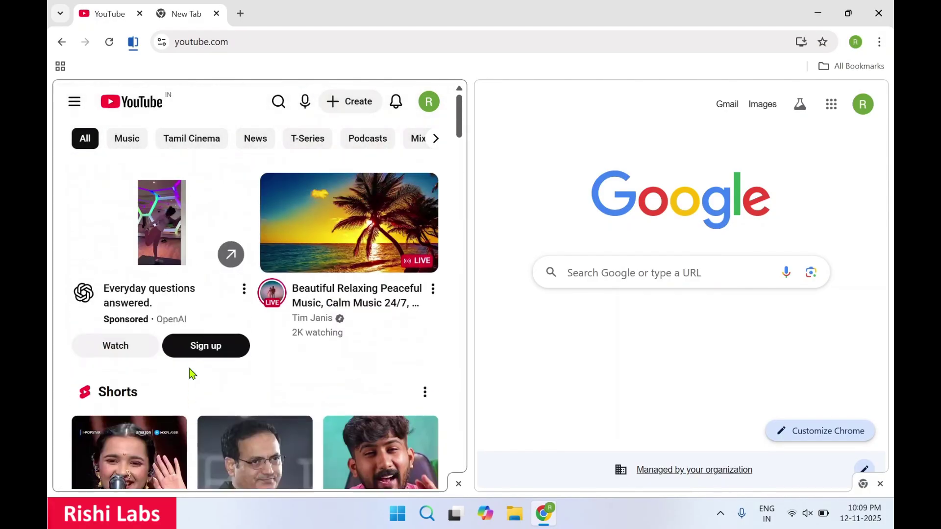
pyautogui.click(517, 396)
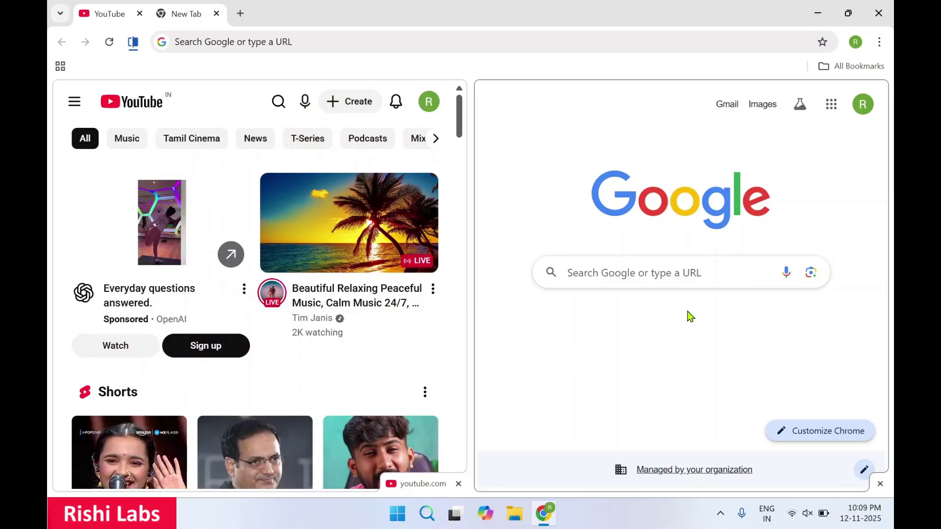
# Reverse the split view's panes, then separate them into individual tabs.
pyautogui.click(133, 43)
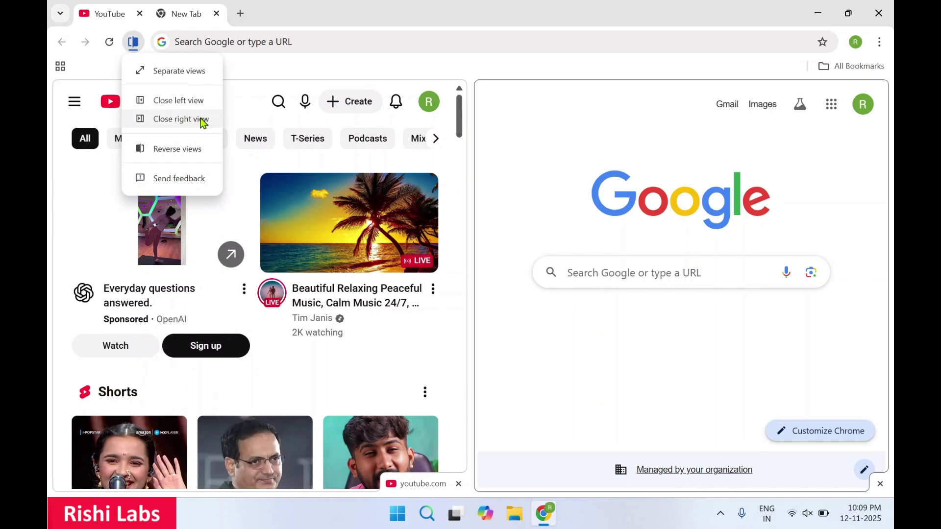
pyautogui.click(181, 151)
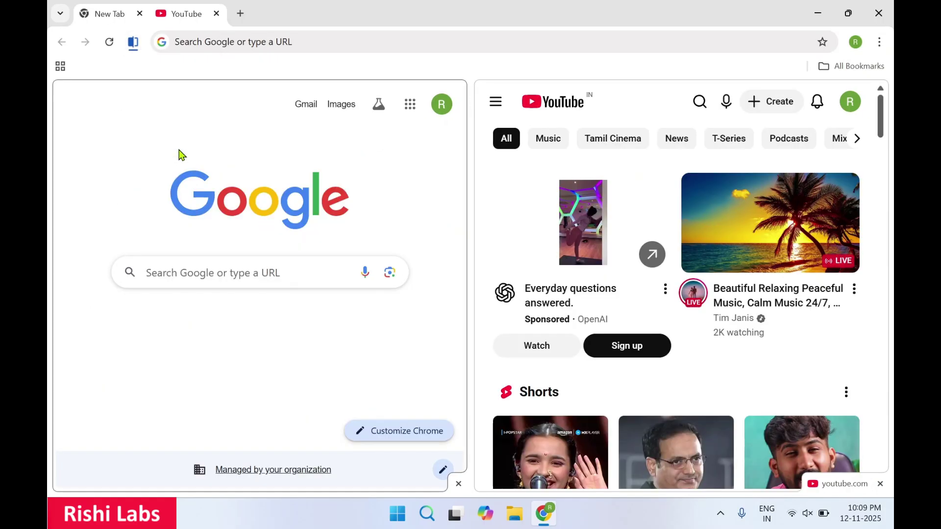
pyautogui.click(133, 42)
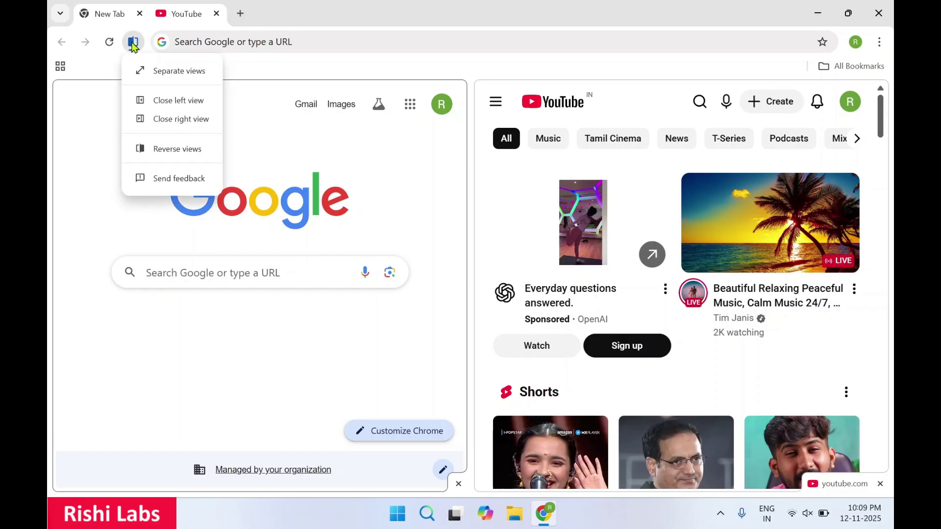
pyautogui.click(170, 77)
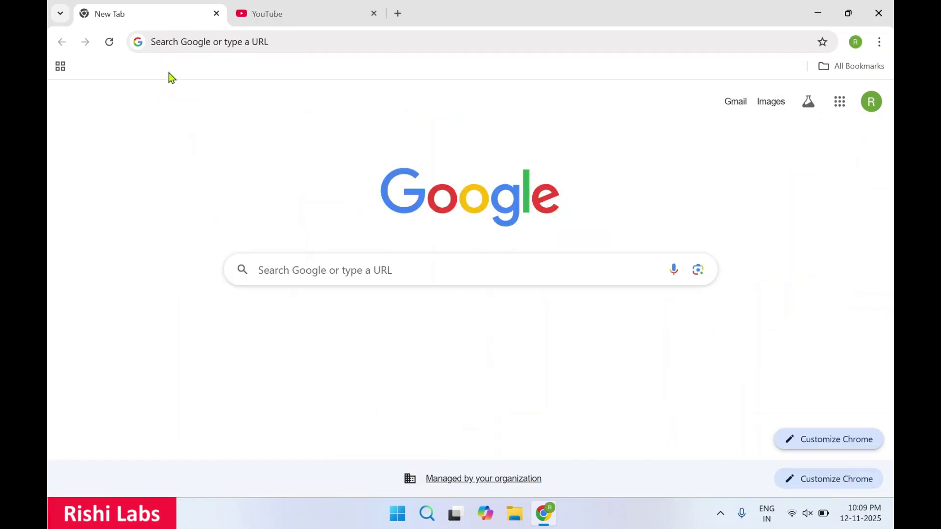
# Switch between the New Tab and YouTube tabs, ending on YouTube.
pyautogui.click(269, 14)
pyautogui.click(111, 13)
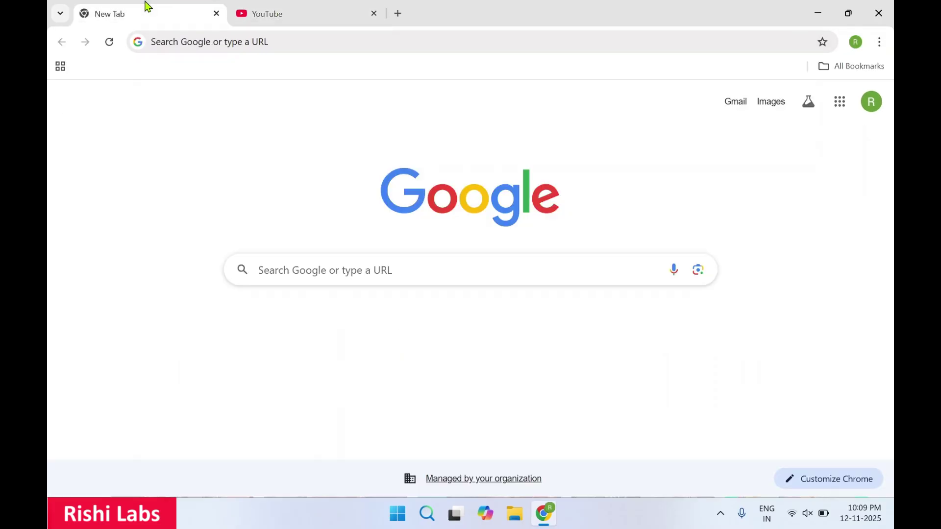
pyautogui.click(268, 14)
# Join the YouTube tab with the New Tab page in a new split view, YouTube focused.
pyautogui.rightClick(268, 13)
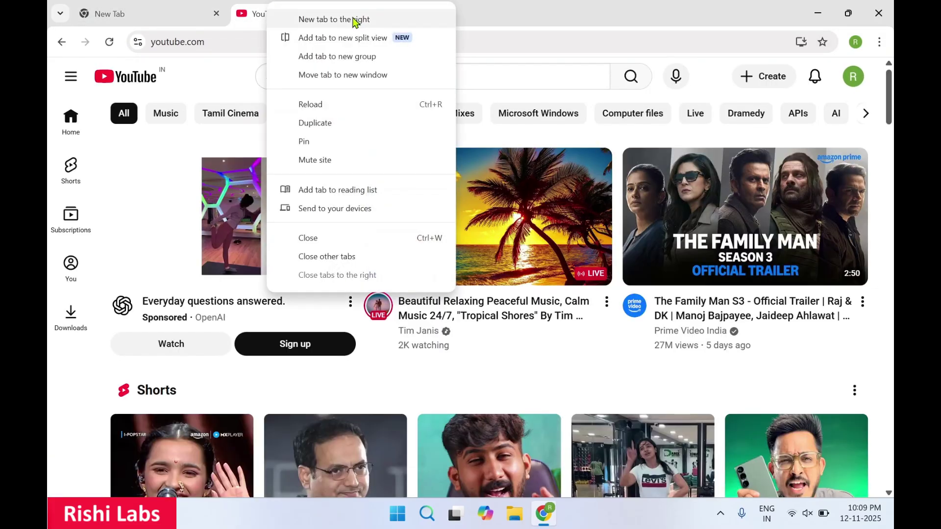
pyautogui.click(343, 38)
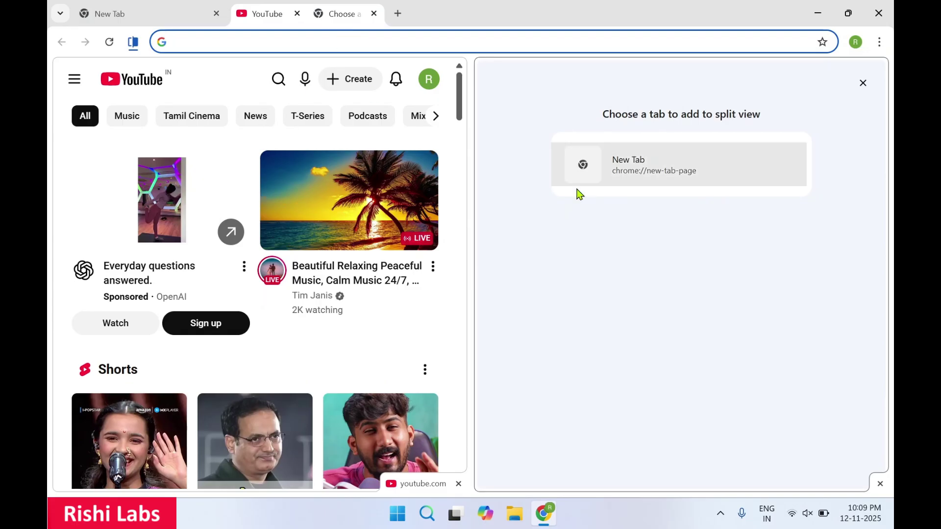
pyautogui.click(677, 184)
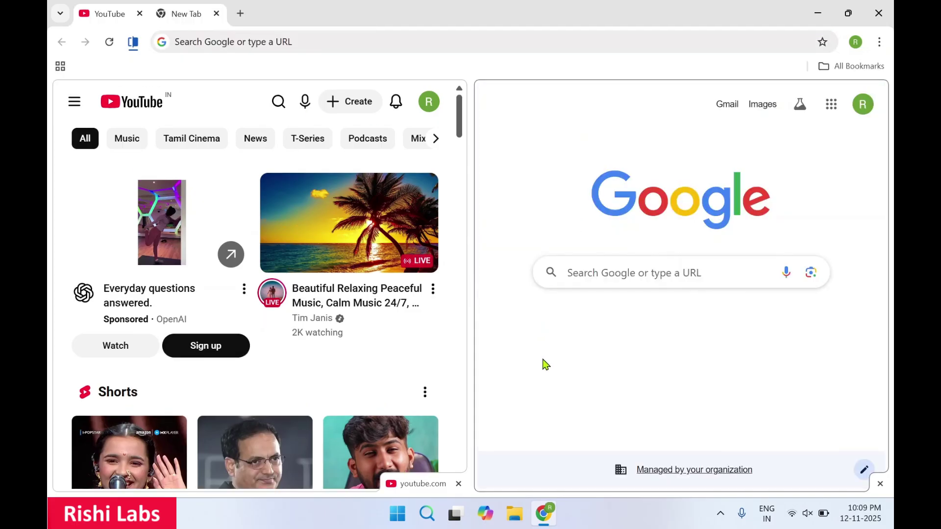
pyautogui.click(376, 359)
pyautogui.scroll(-5, 375, 359)
pyautogui.scroll(5, 376, 359)
# Search 'wikipedia' in the right pane and open the Wikipedia portal from the results.
pyautogui.click(552, 163)
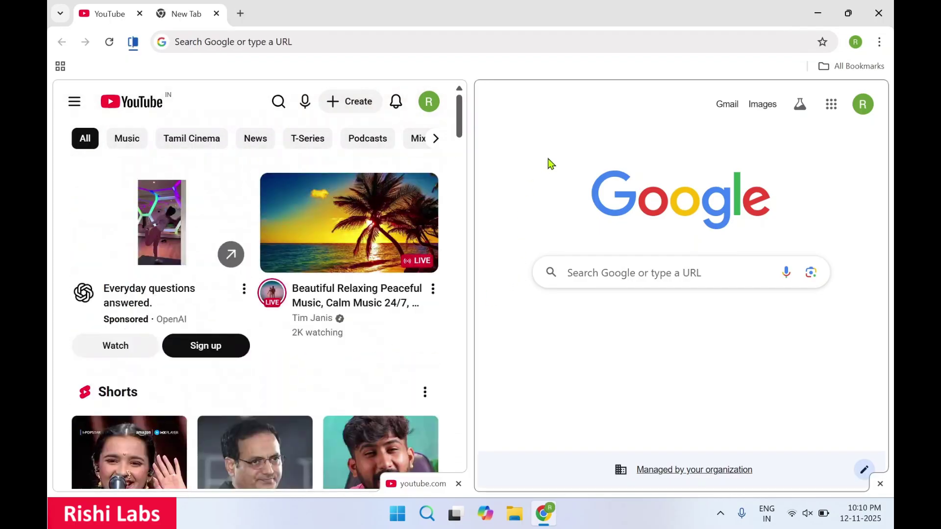
pyautogui.click(288, 42)
pyautogui.write('wikipedia')
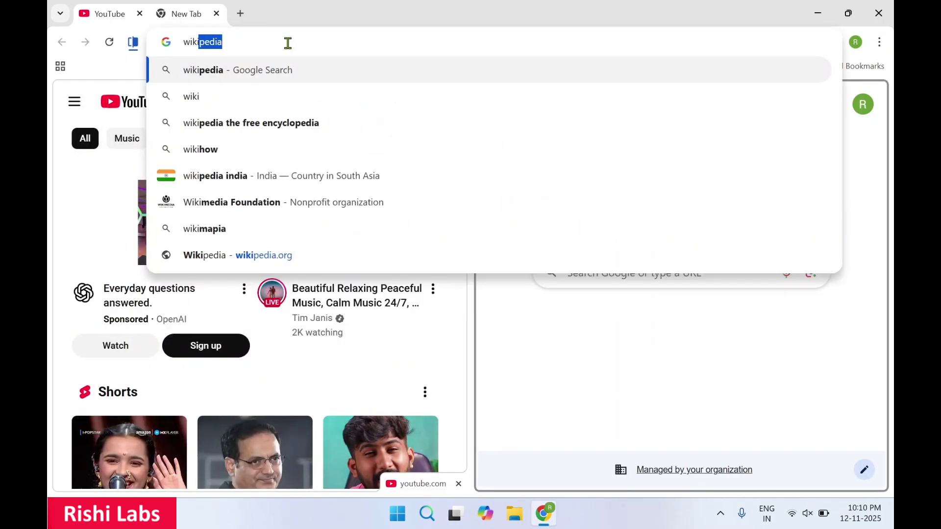
pyautogui.press('Return')
pyautogui.click(529, 210)
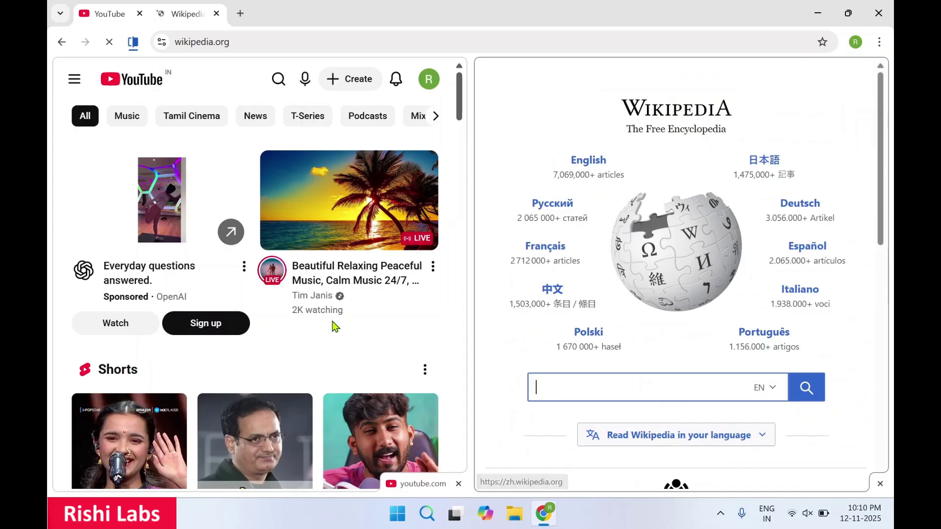
pyautogui.scroll(-3, 394, 322)
pyautogui.scroll(3, 333, 326)
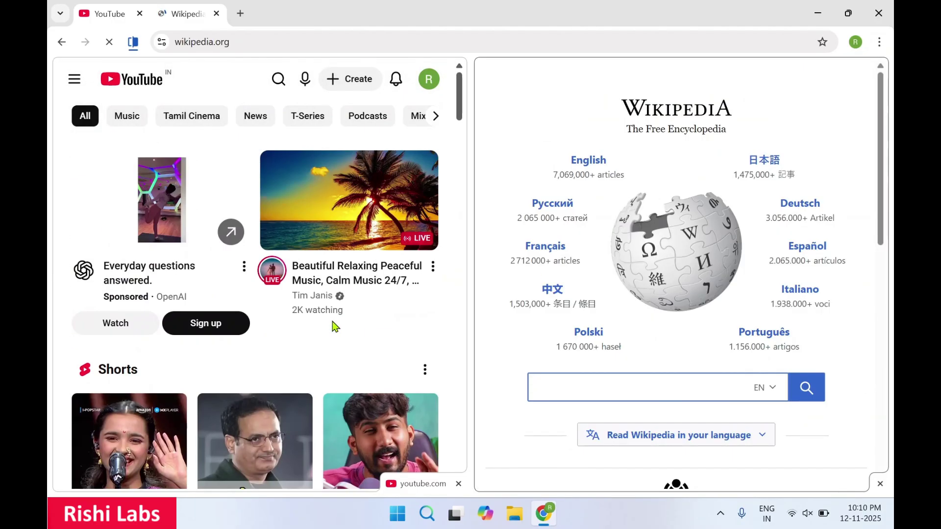
# Close the Chrome window with its X button.
pyautogui.click(878, 14)
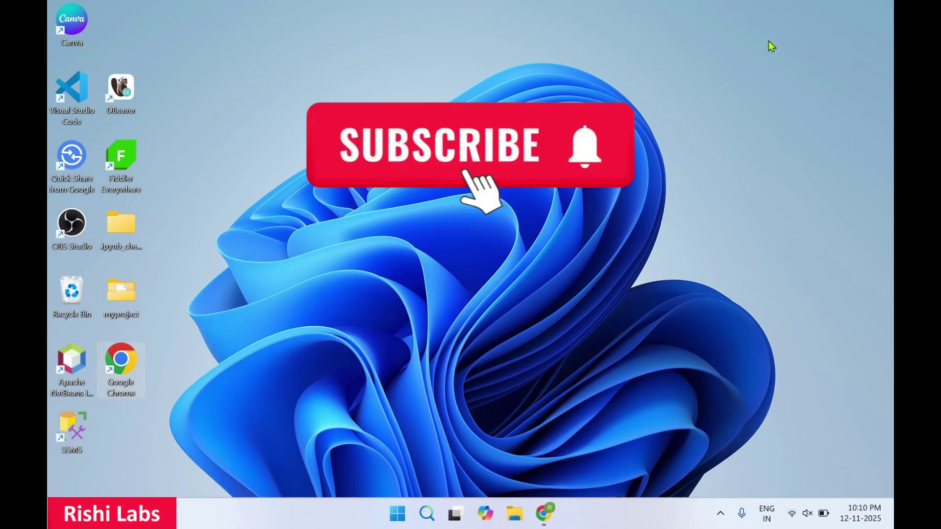